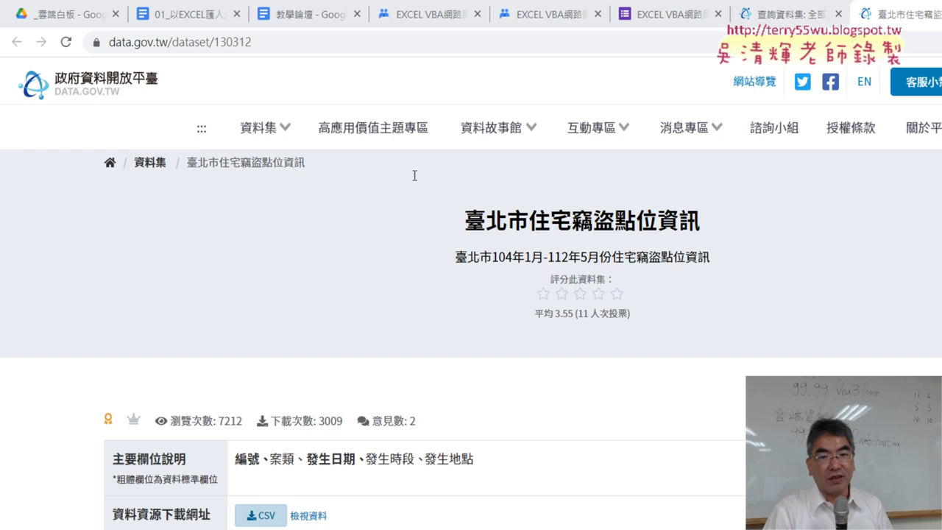
- Highlight 住宅竊盜 in the dataset title and scroll down the 臺北市住宅竊盜點位資訊 page to the CSV resource
drag(529, 219, 615, 219)
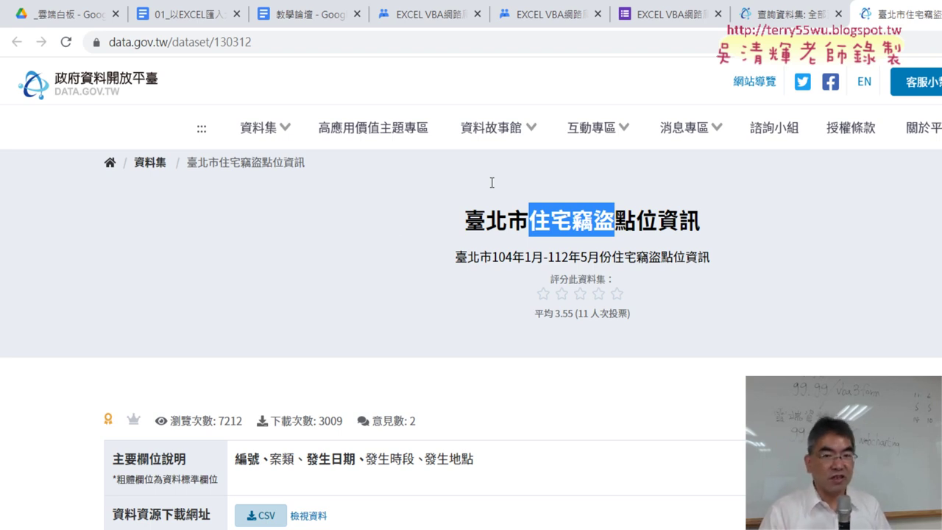
scroll(338, 318, down, 3)
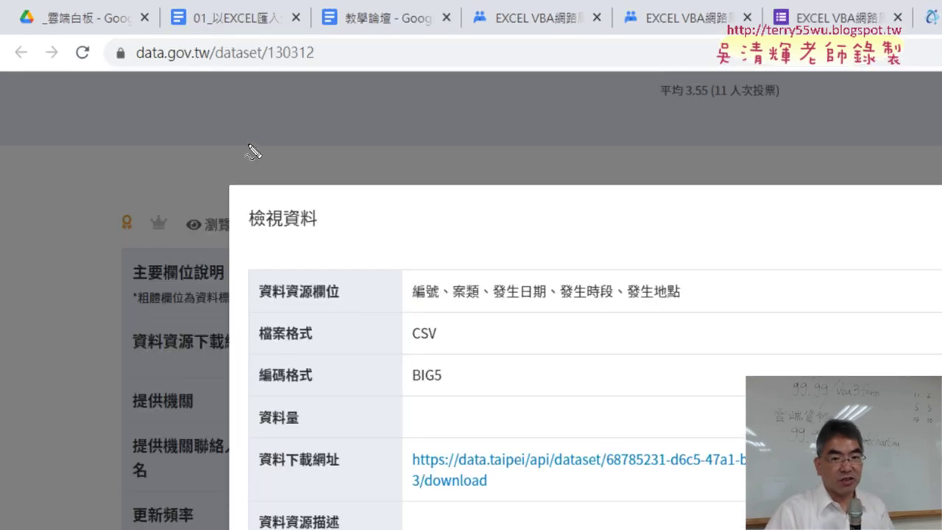
drag(313, 305, 351, 308)
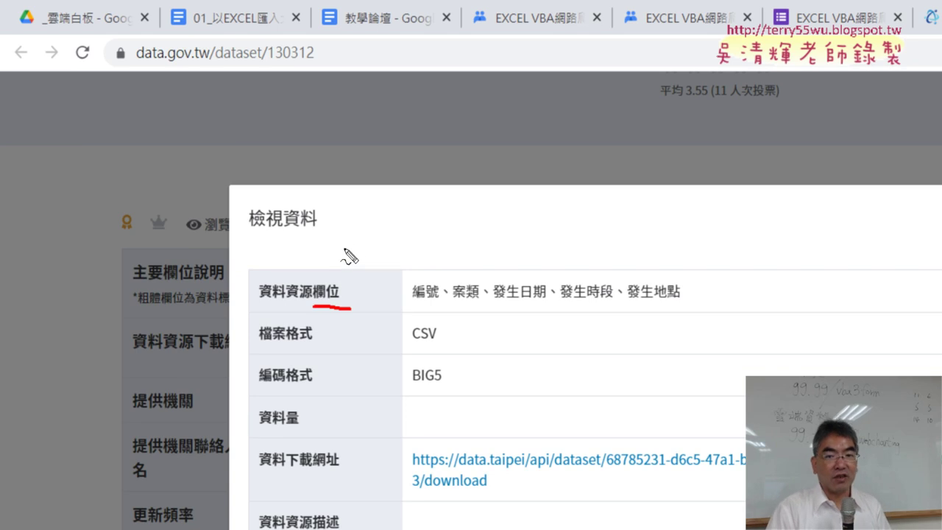
drag(412, 299, 472, 301)
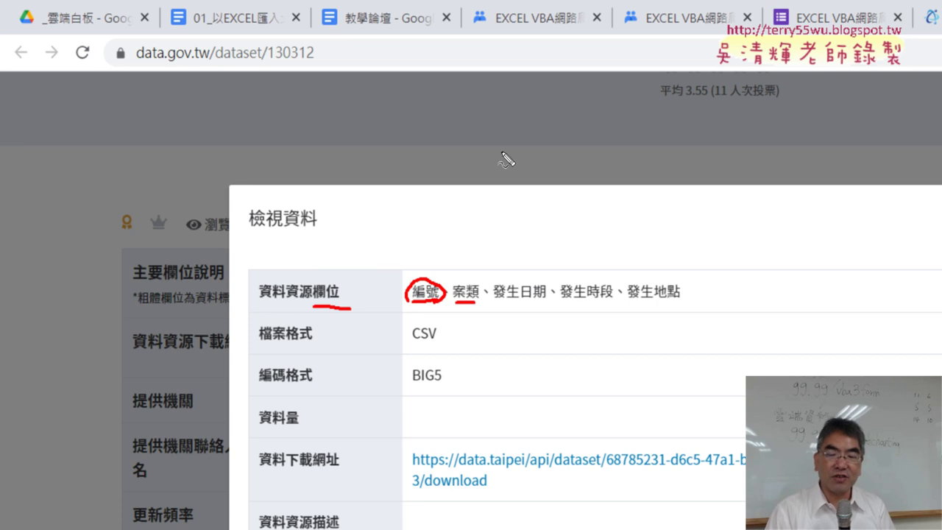
drag(495, 302, 543, 301)
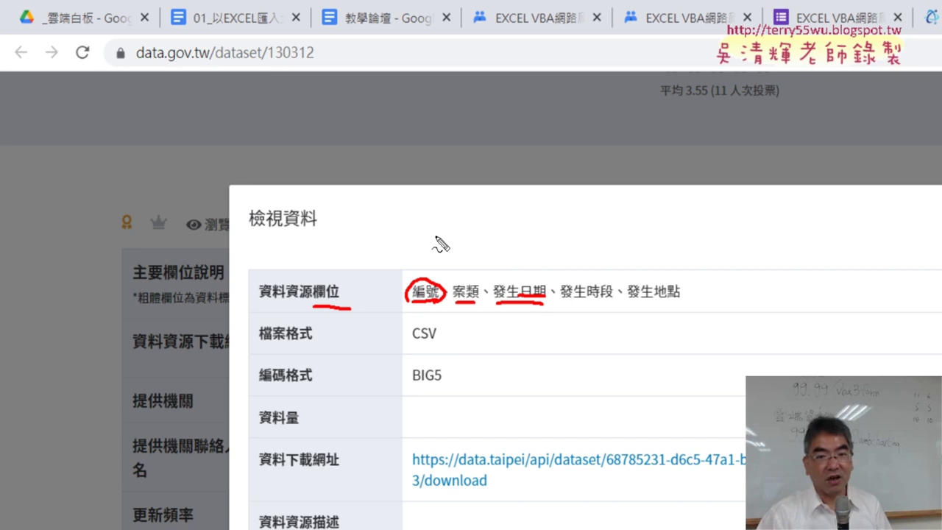
drag(656, 300, 686, 300)
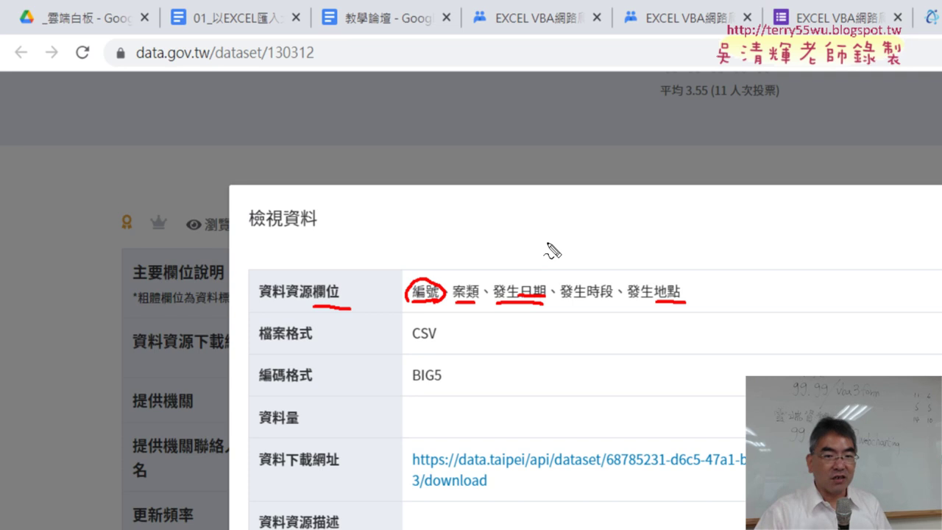
drag(410, 340, 438, 340)
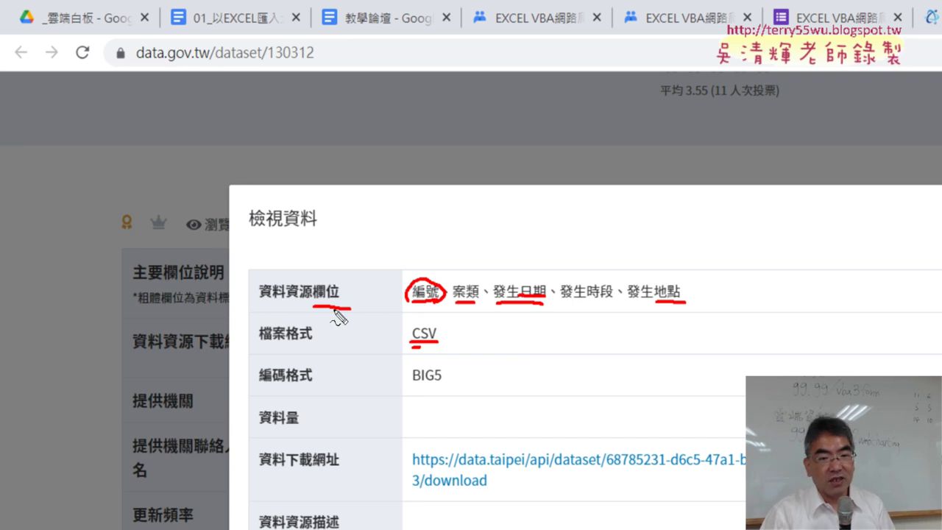
drag(410, 385, 445, 384)
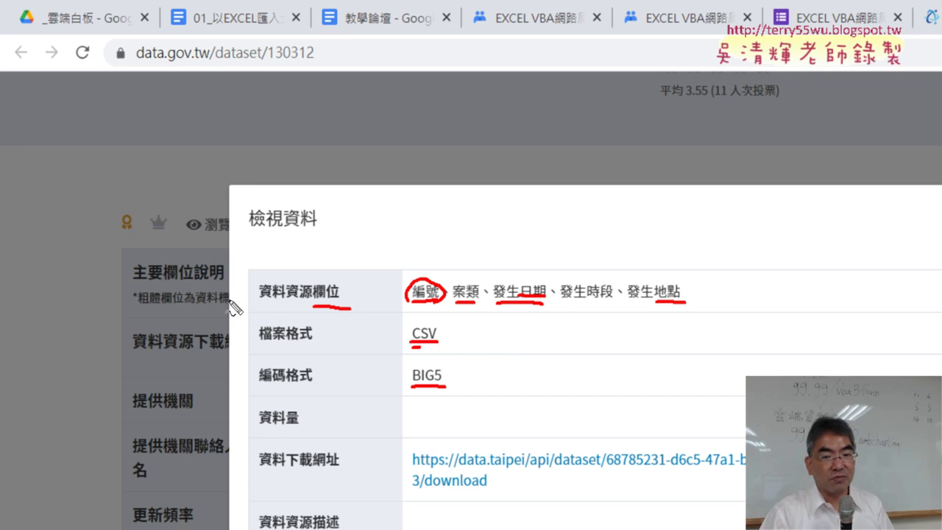
drag(286, 382, 314, 384)
mouse_move(384, 368)
mouse_down()
mouse_move(392, 382)
mouse_move(416, 365)
mouse_up()
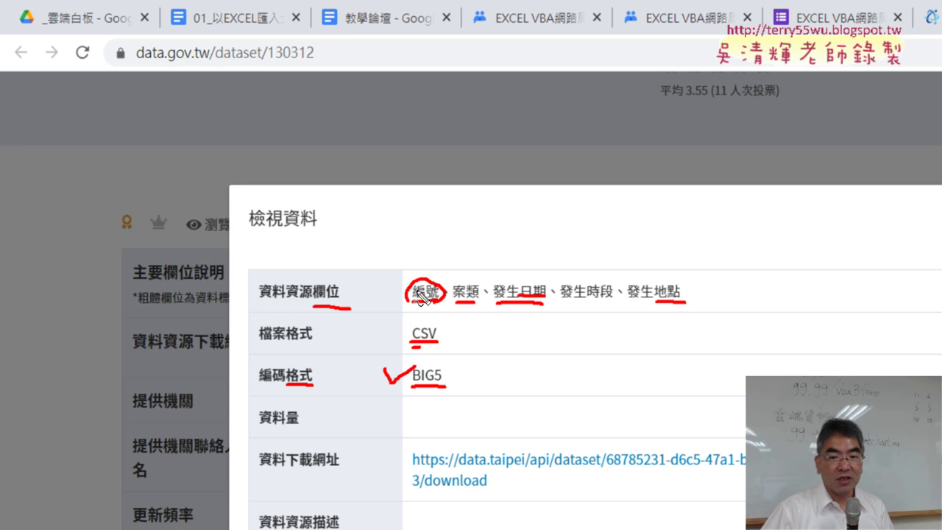
drag(286, 467, 337, 468)
mouse_move(482, 508)
mouse_down()
mouse_move(407, 486)
mouse_move(578, 463)
mouse_up()
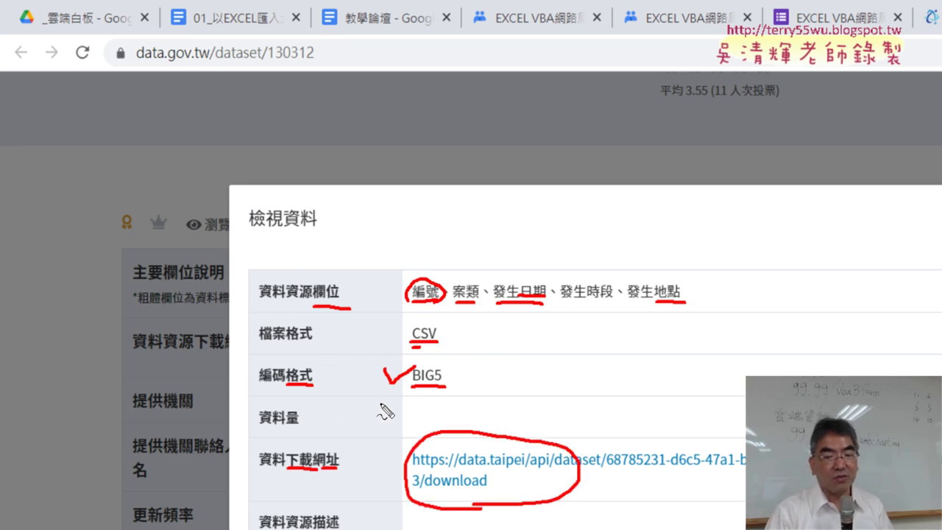
mouse_move(329, 403)
mouse_down()
mouse_move(398, 448)
mouse_move(393, 439)
mouse_move(377, 458)
mouse_up()
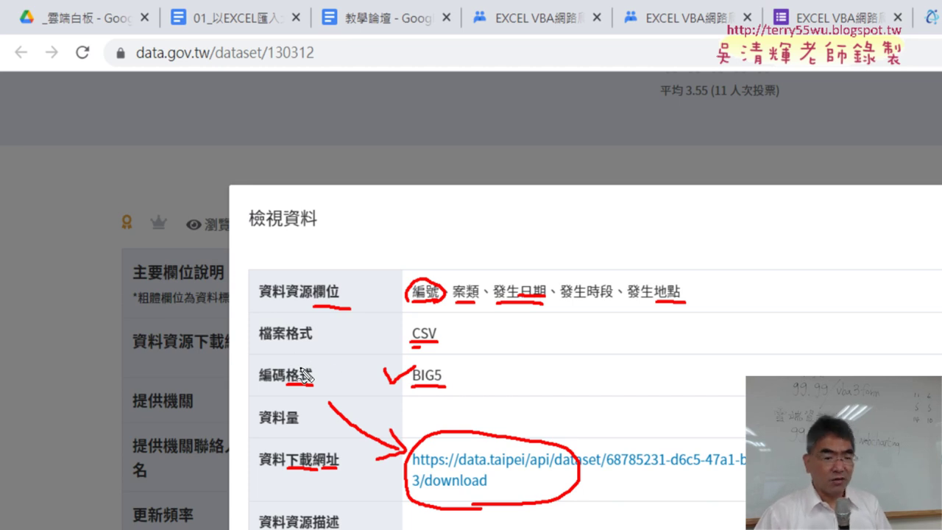
key(Escape)
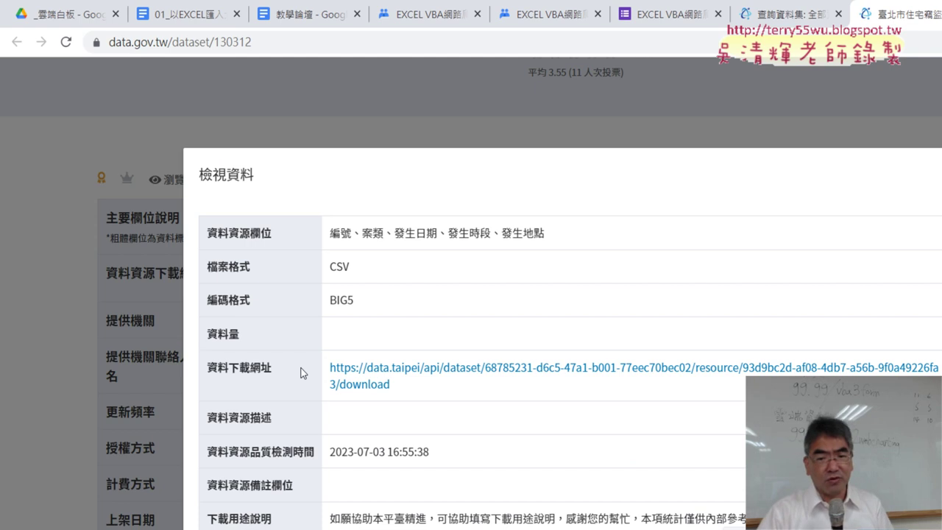
- Download the burglary dataset CSV from the 資料下載網址 link and open it in Excel
click(454, 301)
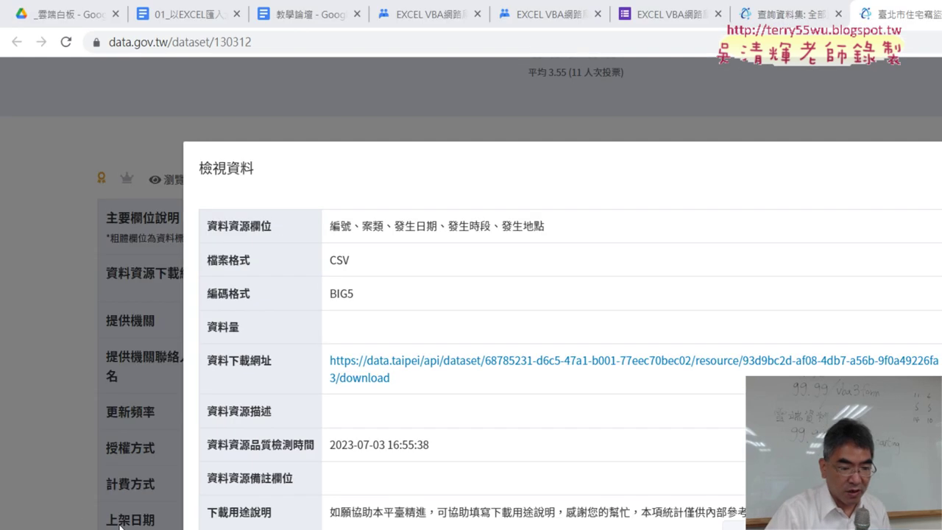
key(Tab)
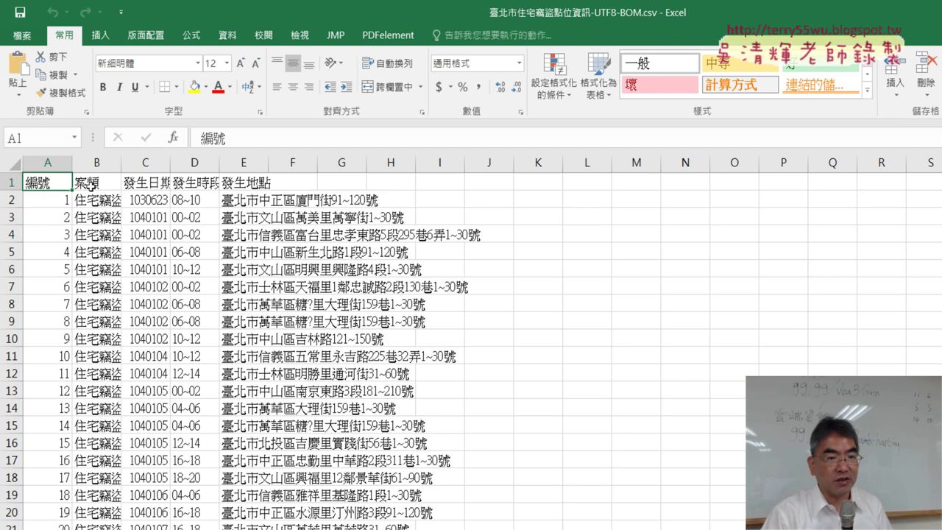
- AutoFit columns A–E, then close the CSV and answer the save-changes prompt
drag(47, 162, 209, 136)
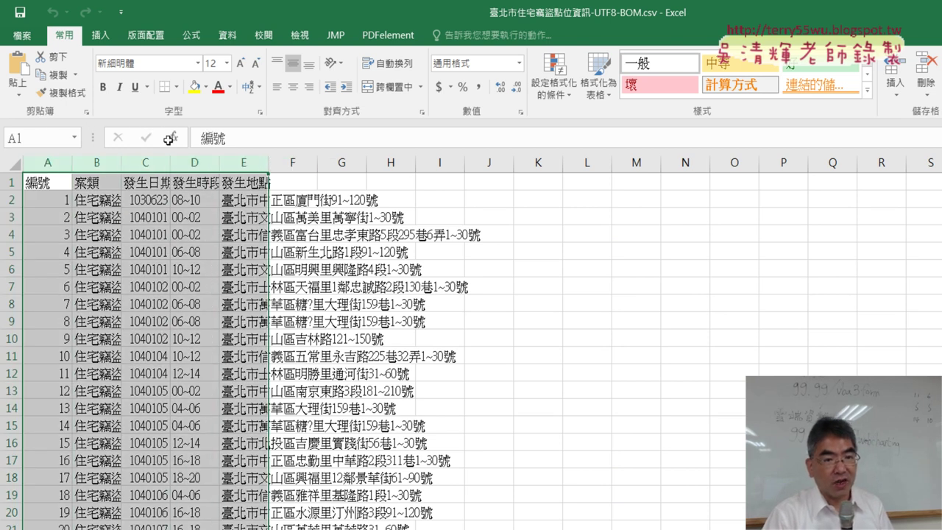
key(alt+h)
key(o)
key(i)
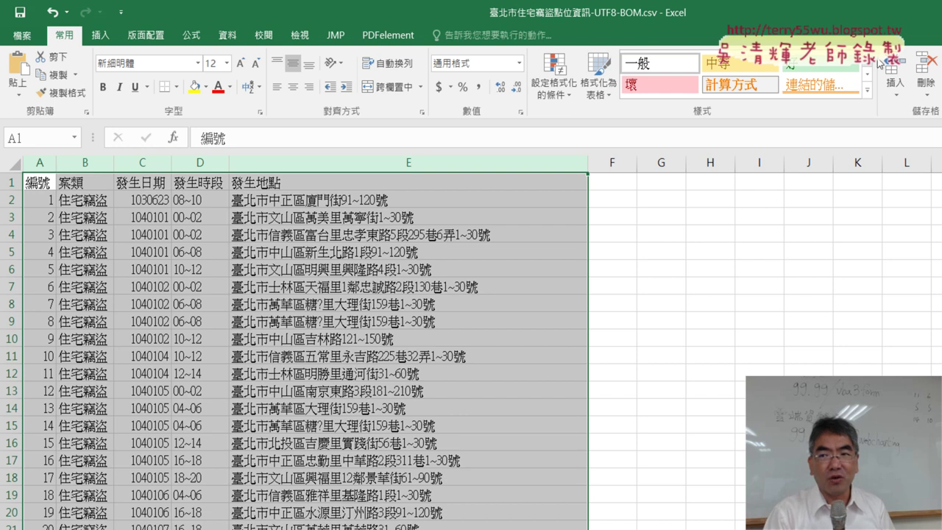
click(932, 19)
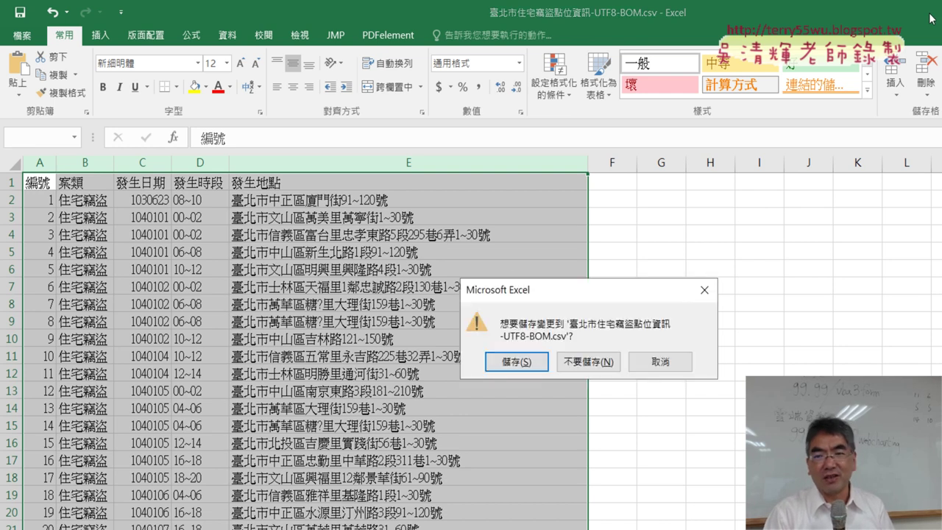
click(589, 361)
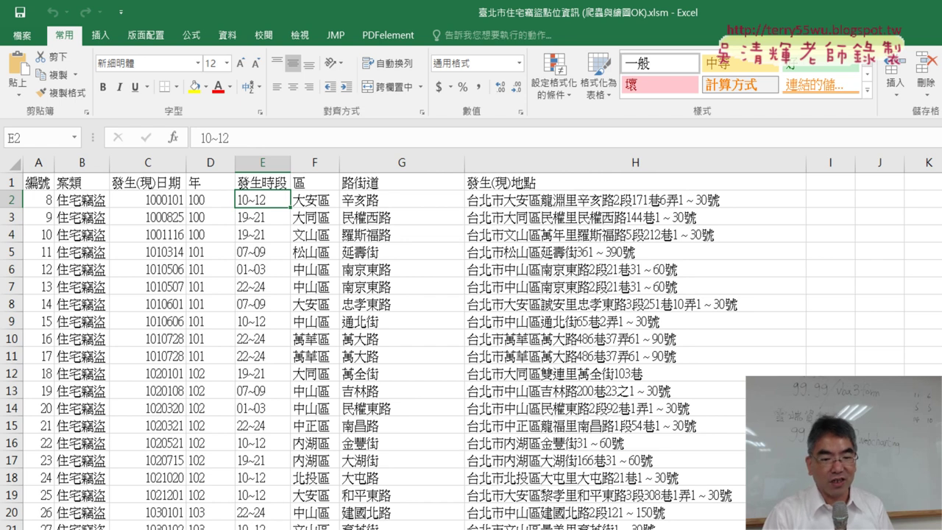
- Go back to Chrome and open the Downloads list to reopen the CSV
key(alt+Tab)
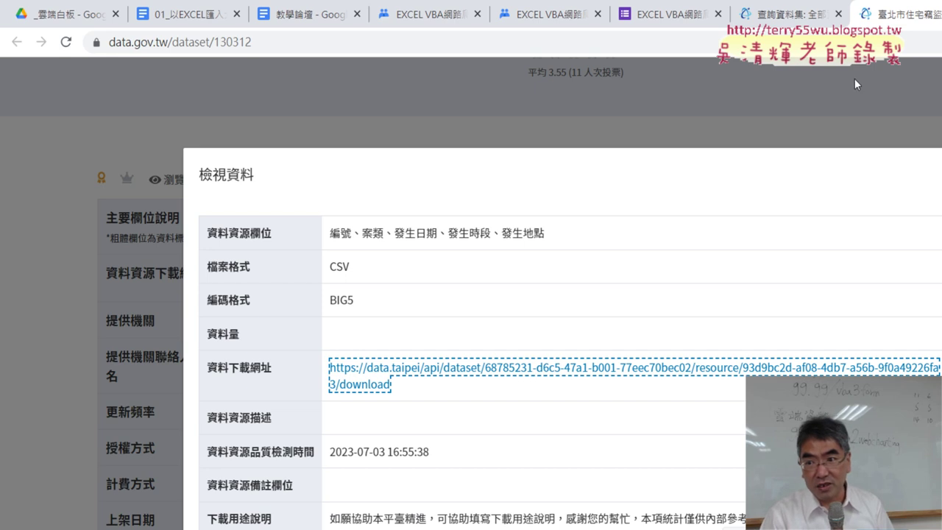
key(ctrl+j)
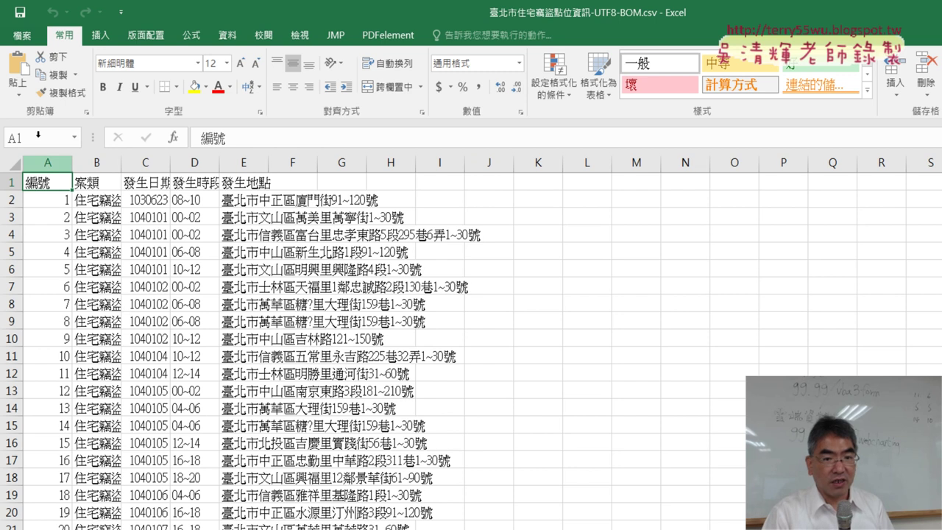
drag(29, 133, 243, 162)
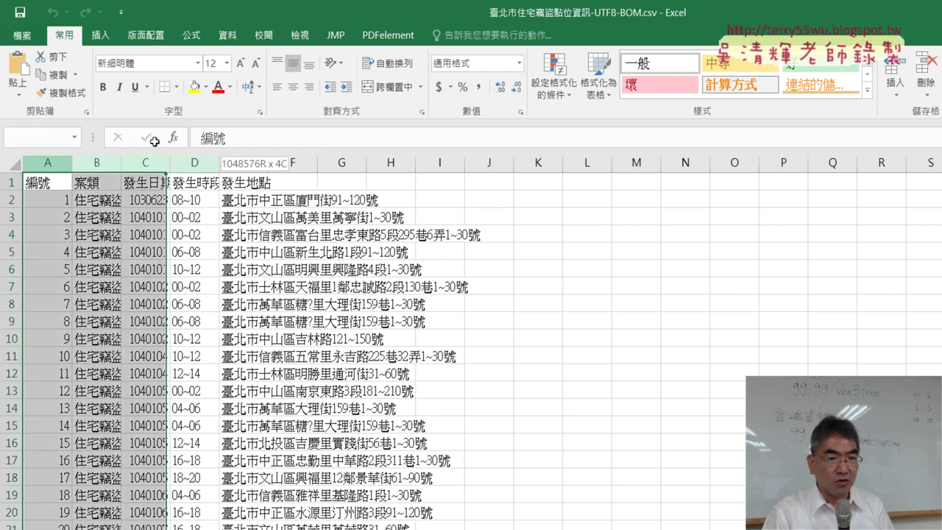
double_click(121, 162)
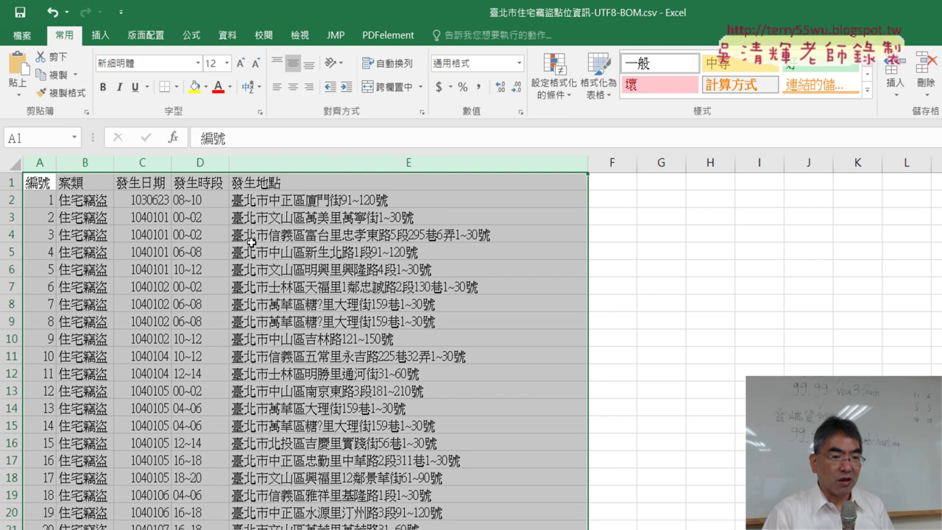
click(118, 127)
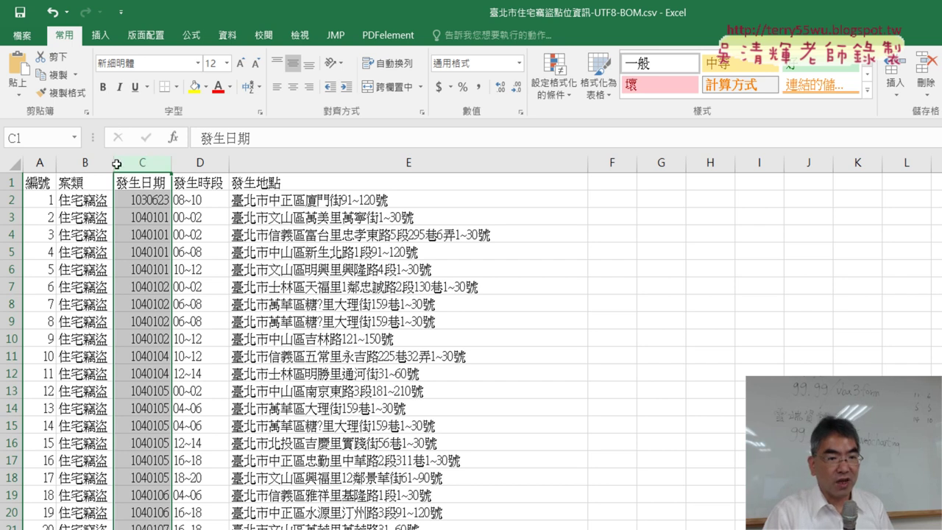
key(Down)
key(Down)
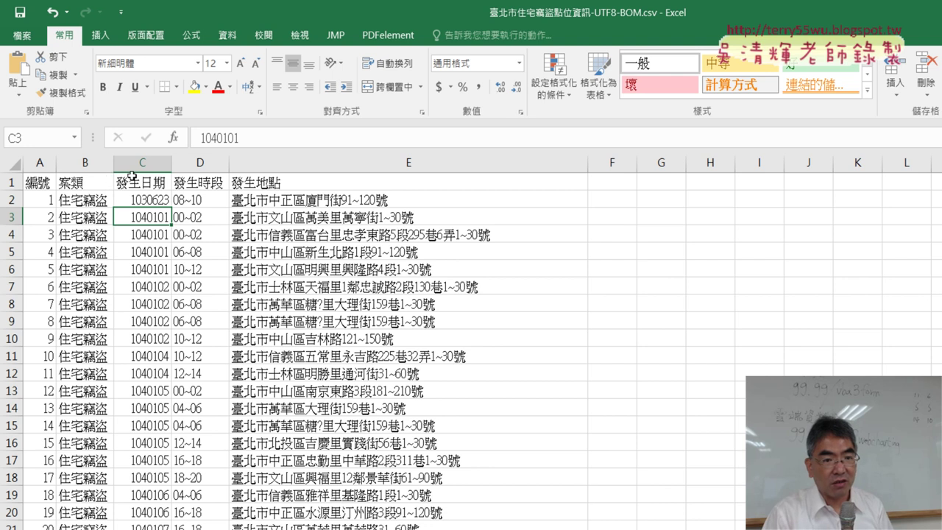
key(Down)
scroll(112, 193, down, 3)
scroll(112, 193, down, 8)
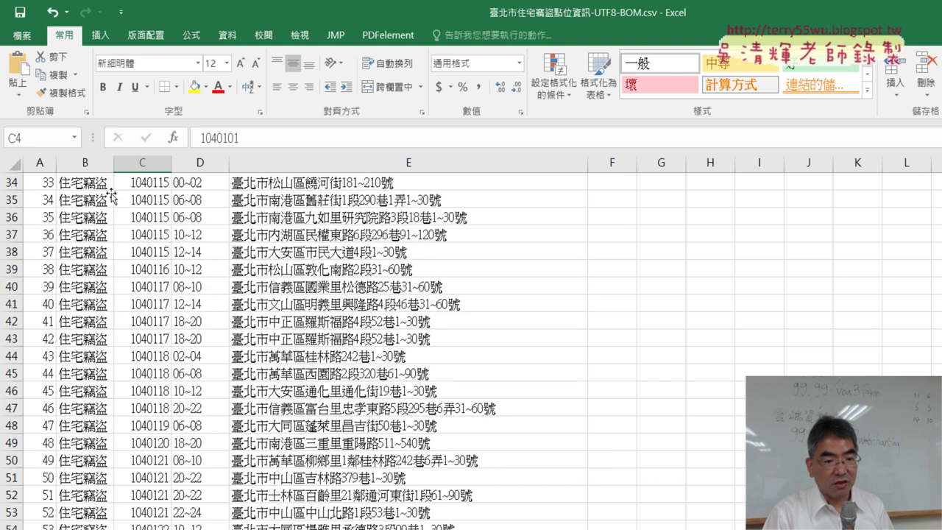
scroll(112, 195, down, 10)
scroll(112, 195, down, 7)
scroll(112, 195, down, 7)
scroll(112, 195, down, 10)
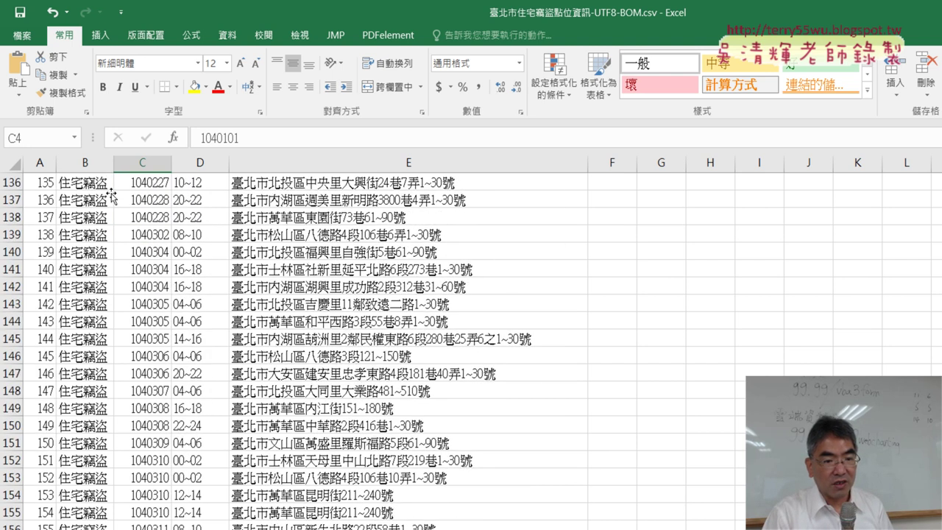
scroll(111, 195, down, 9)
scroll(112, 195, down, 5)
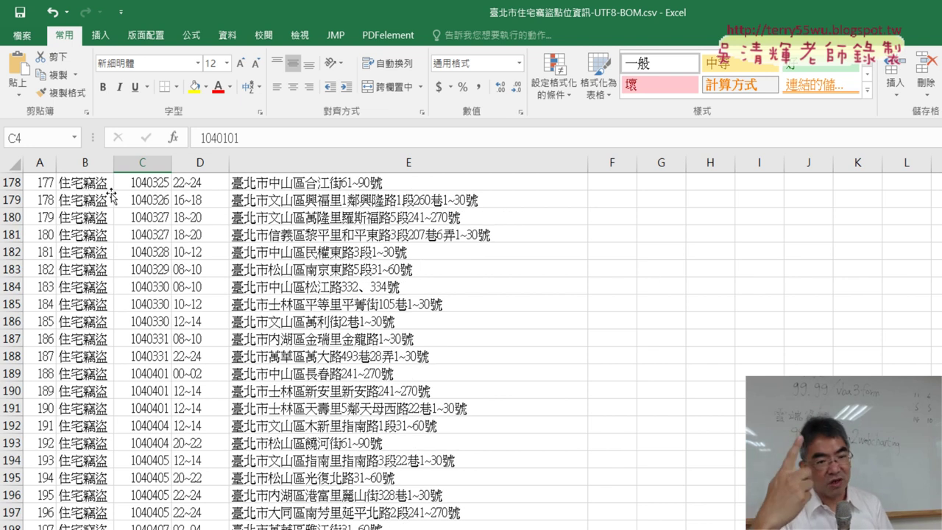
scroll(115, 207, down, 13)
scroll(115, 207, down, 13)
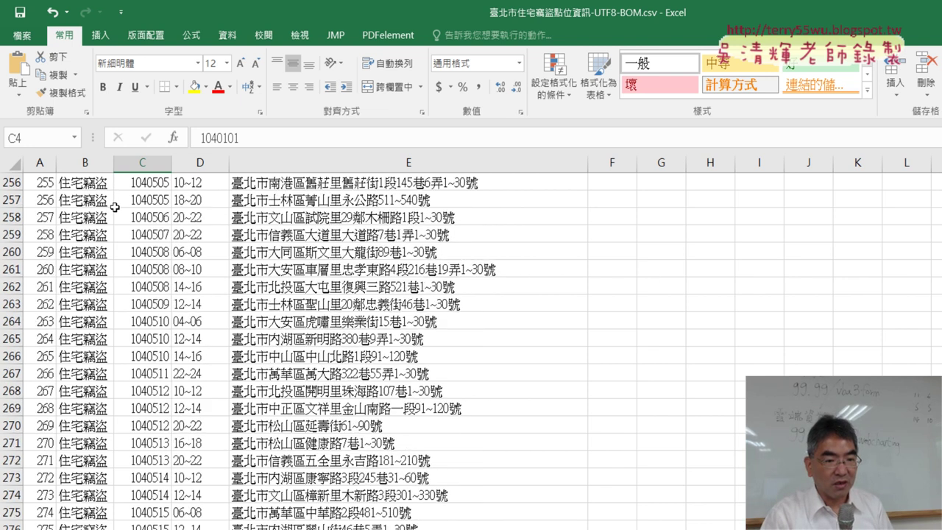
scroll(115, 208, down, 6)
scroll(115, 207, down, 10)
scroll(115, 208, down, 11)
scroll(115, 208, down, 6)
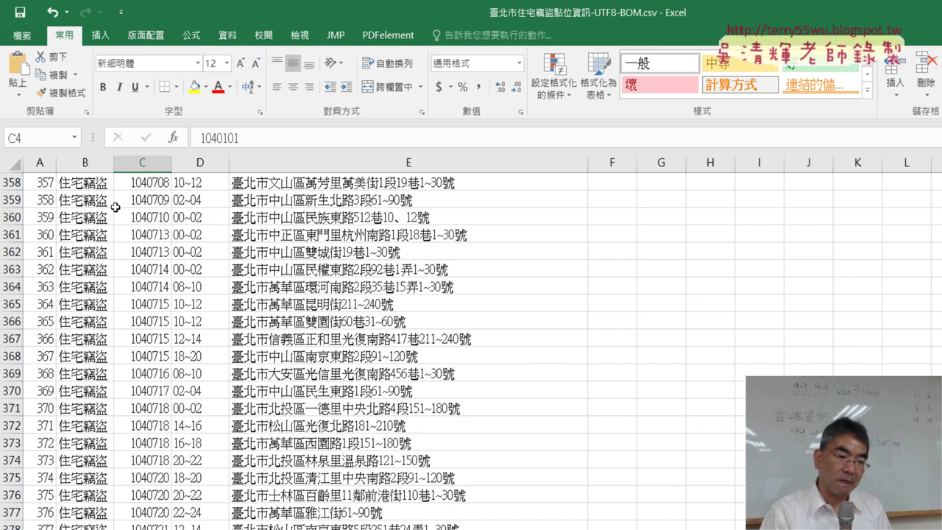
scroll(115, 208, down, 5)
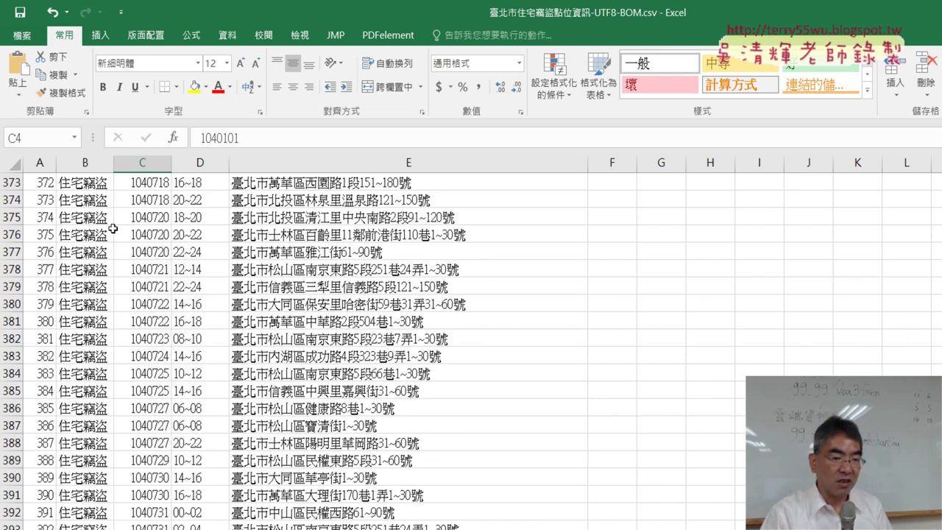
scroll(115, 208, down, 6)
scroll(115, 221, down, 11)
scroll(115, 234, down, 11)
scroll(115, 233, down, 5)
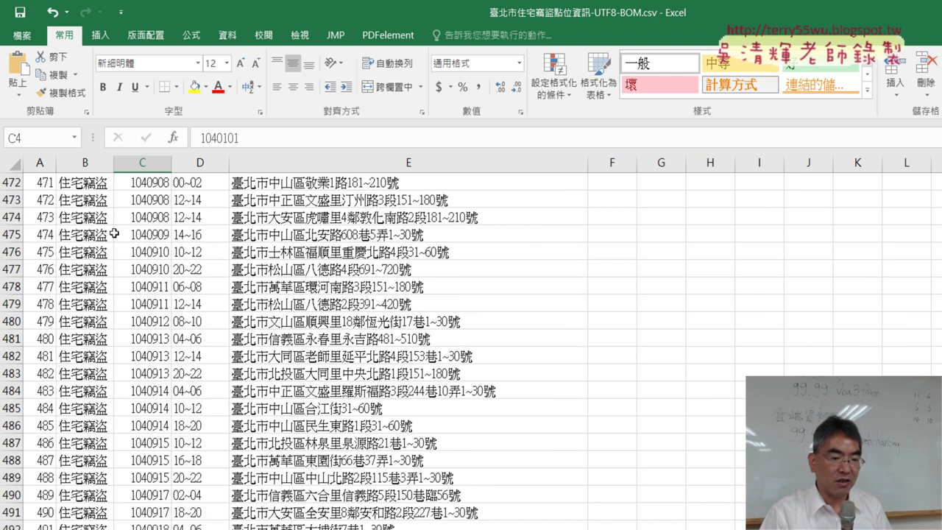
scroll(114, 234, down, 5)
click(115, 233)
key(ctrl+Down)
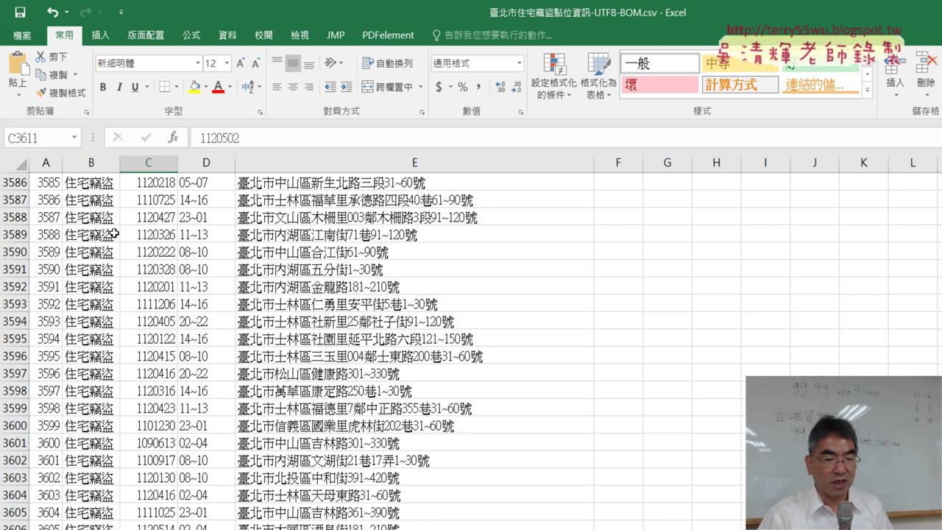
key(ctrl+Up)
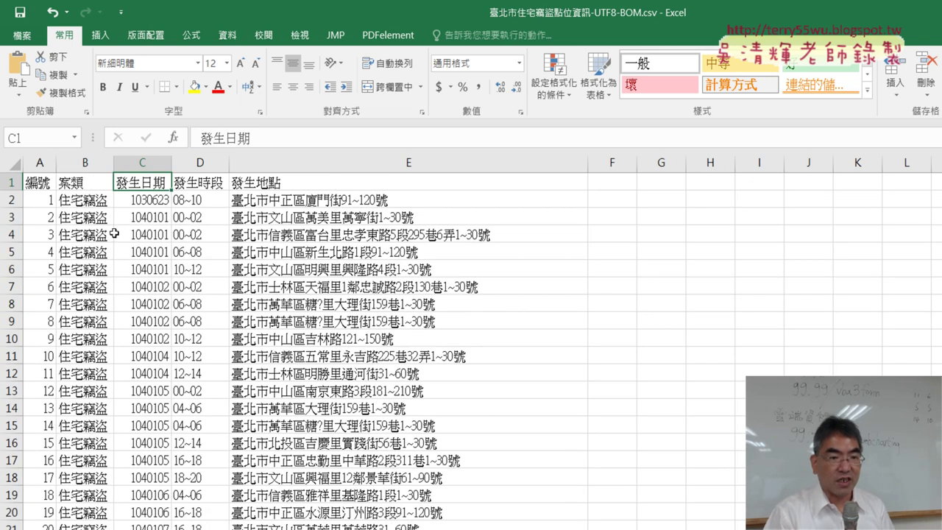
key(ctrl+Down)
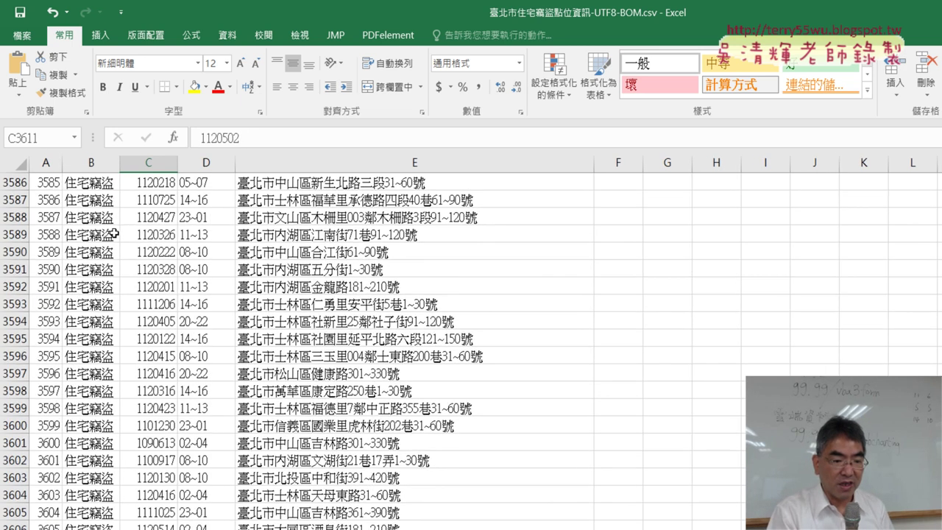
key(Up)
key(Up)
key(Up)
key(Up)
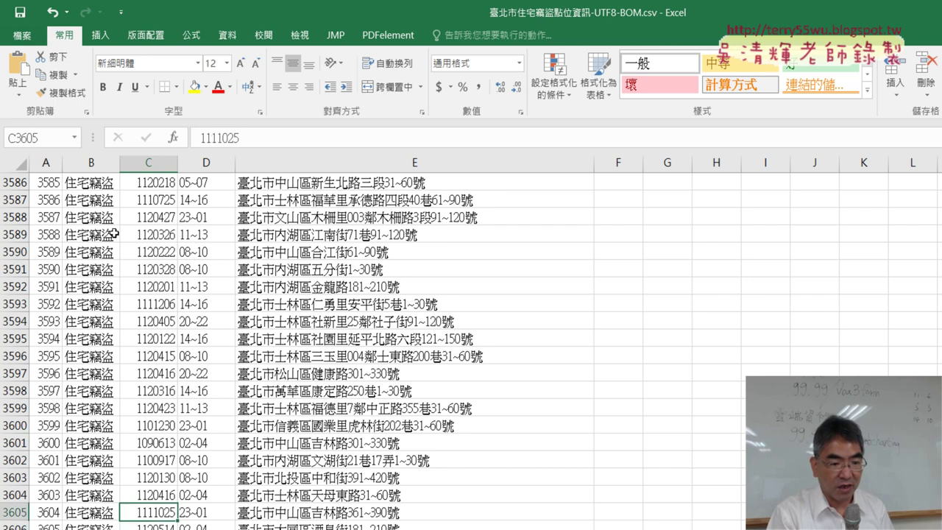
key(Up)
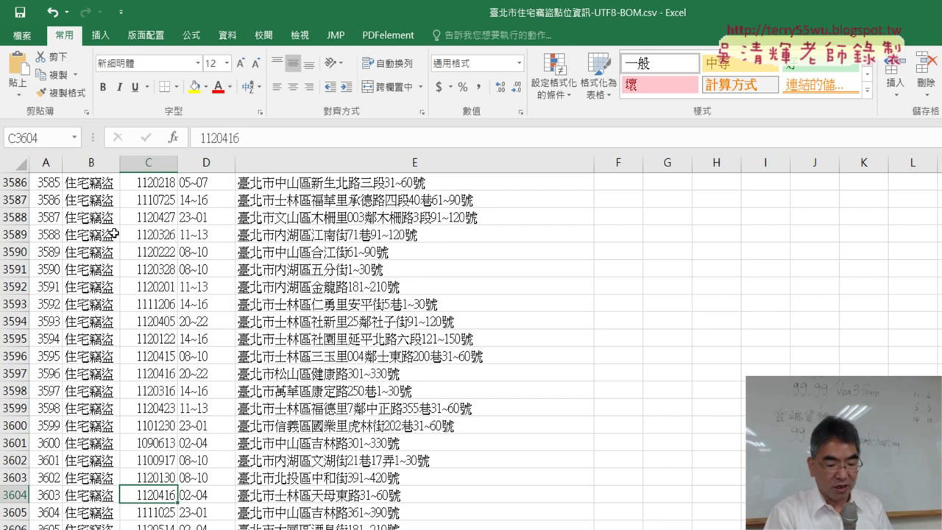
key(ctrl+Up)
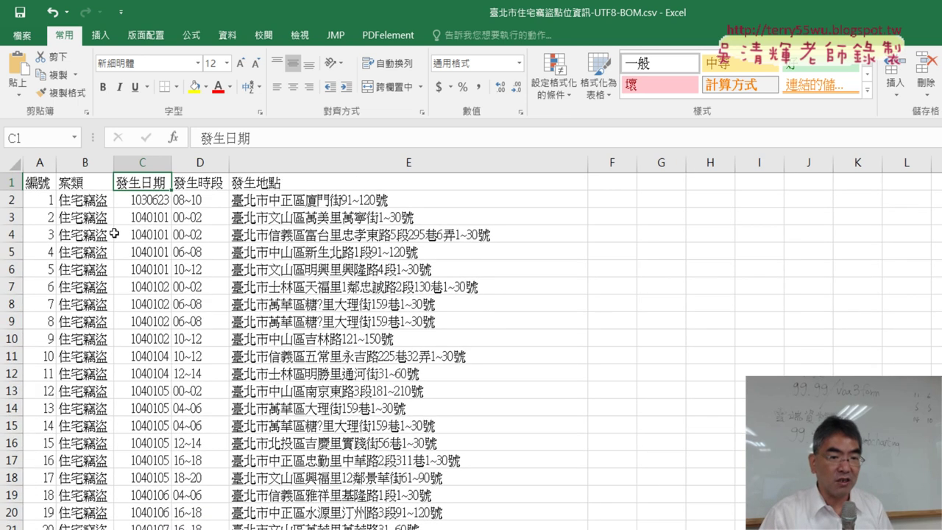
click(241, 161)
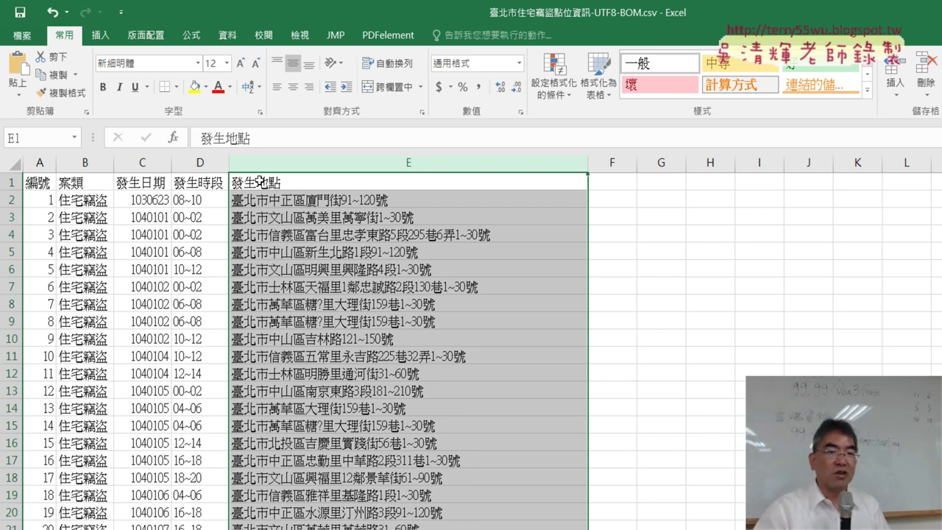
- Insert a blank column before 發生時段 and give it the header 年 in D1
click(116, 158)
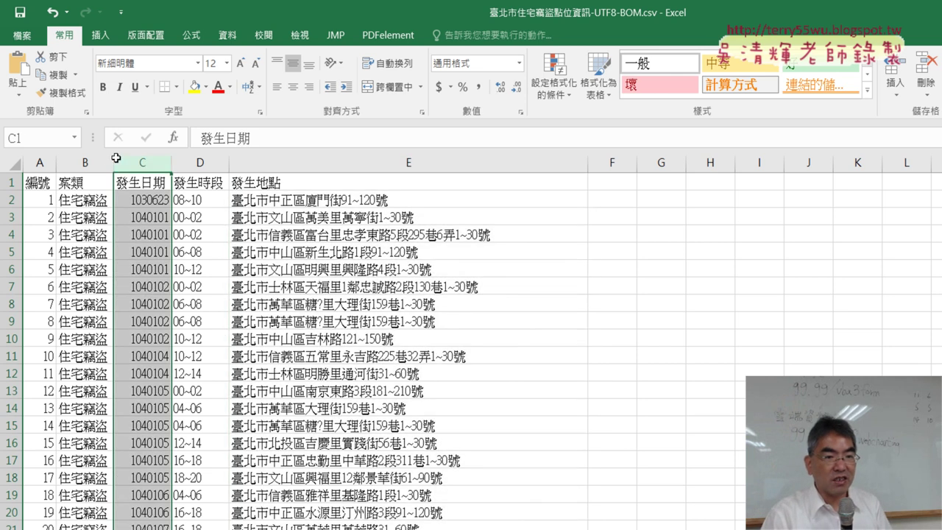
click(195, 163)
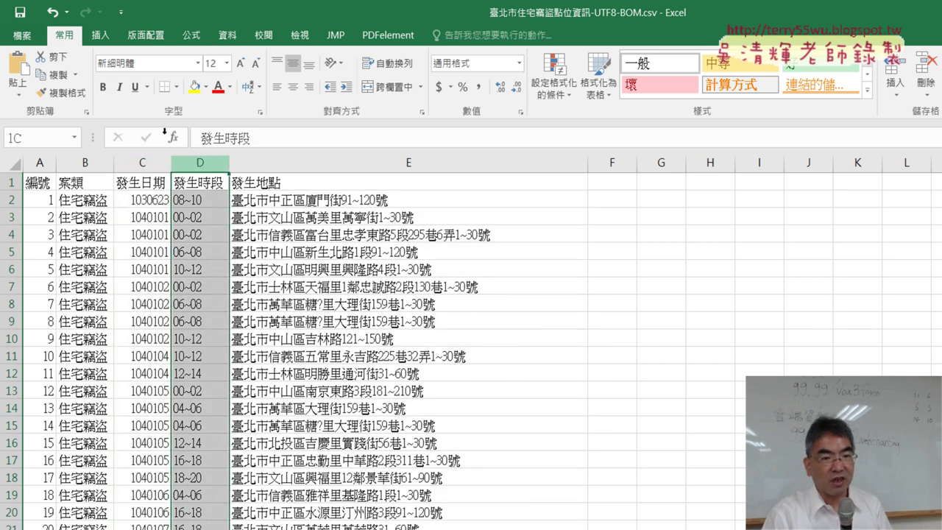
right_click(193, 163)
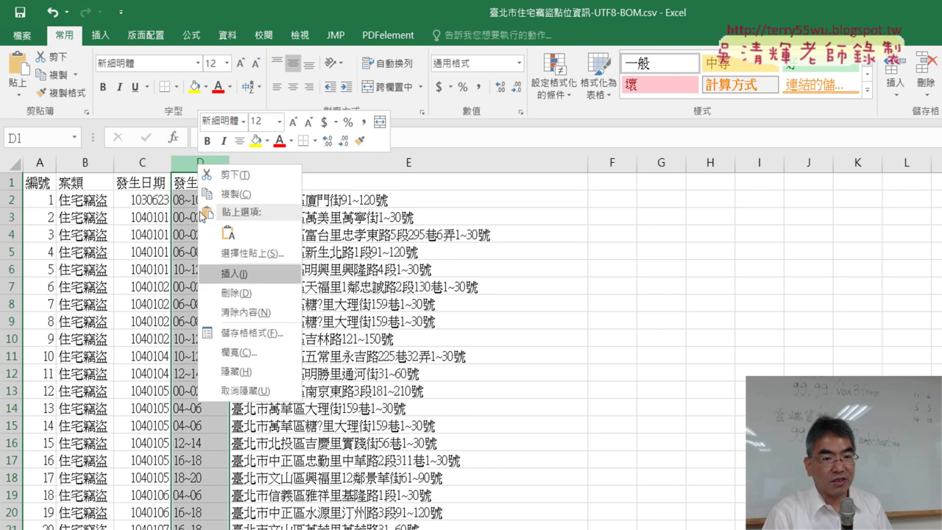
click(213, 274)
click(200, 181)
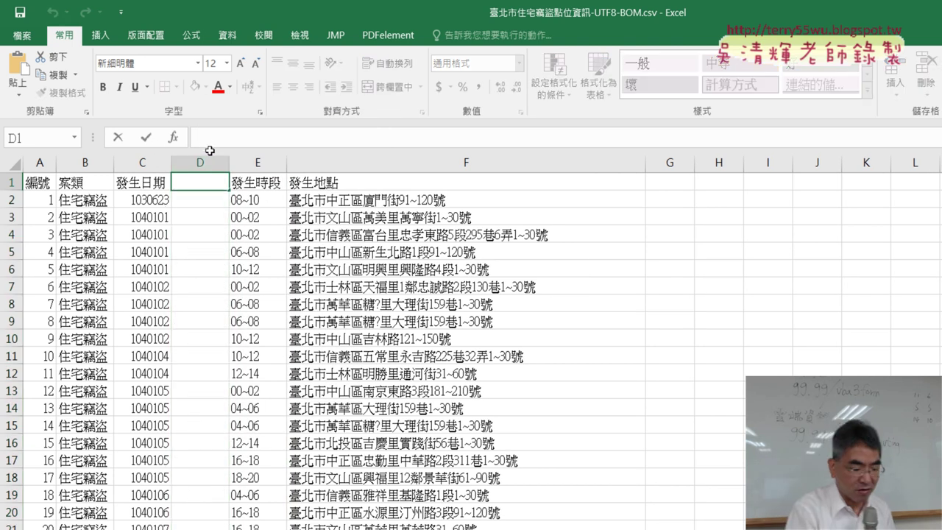
text(ㄋ)
text(u0)
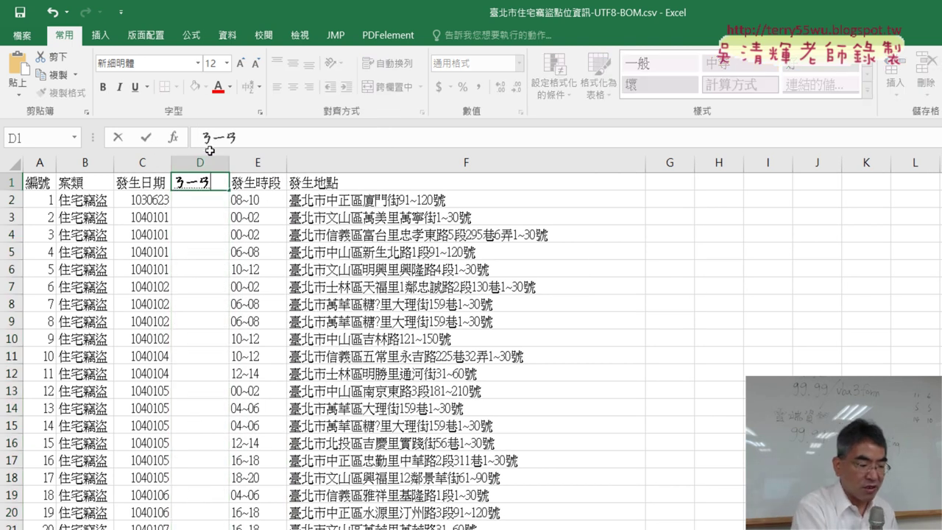
text(6)
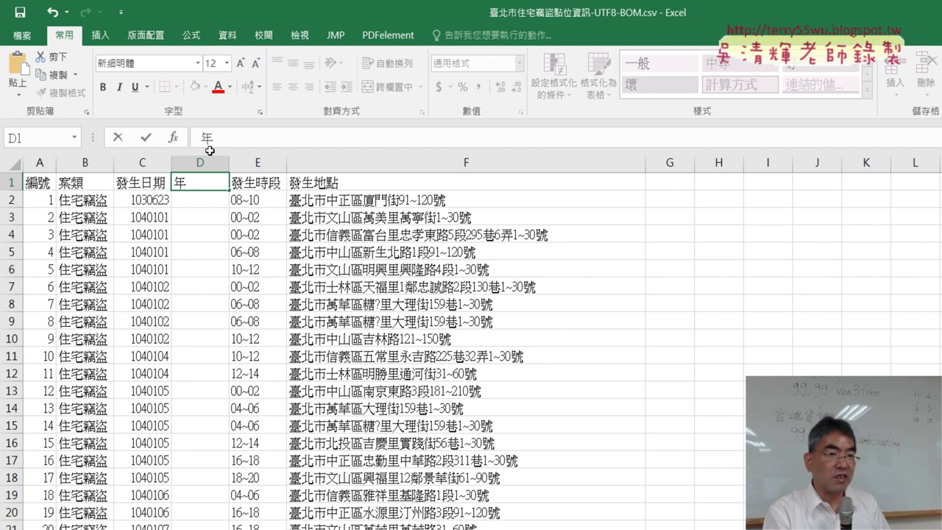
key(Return)
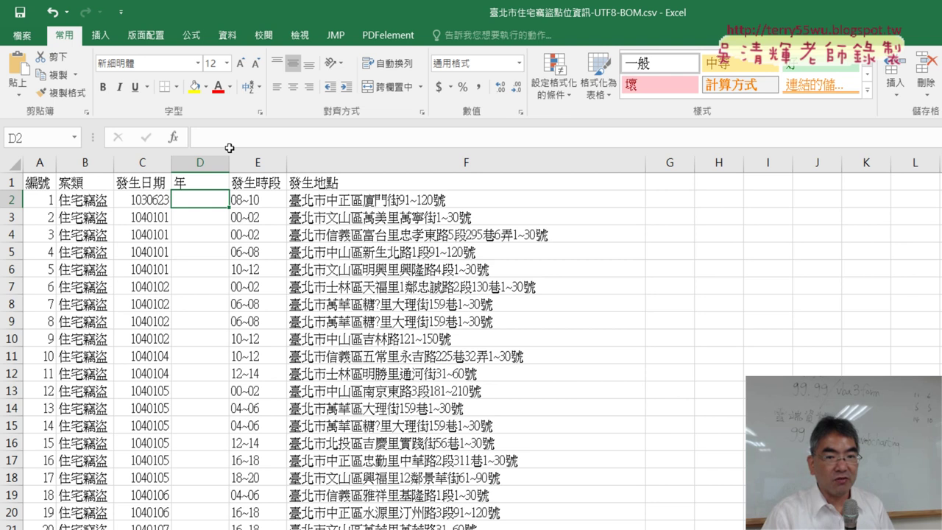
click(291, 163)
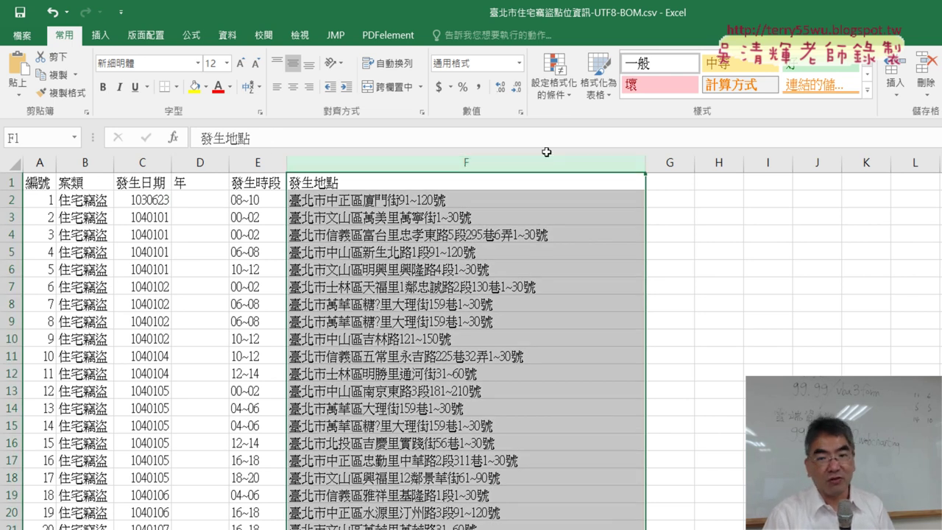
- Enter the header 區 in cell G1 using the Bopomofo IME
key(Right)
text(<)
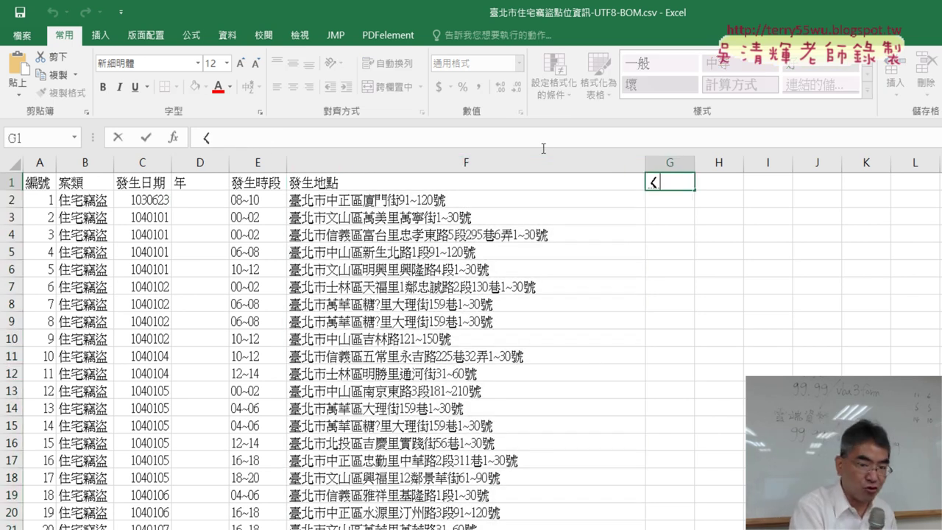
text(ㄩ)
key(space)
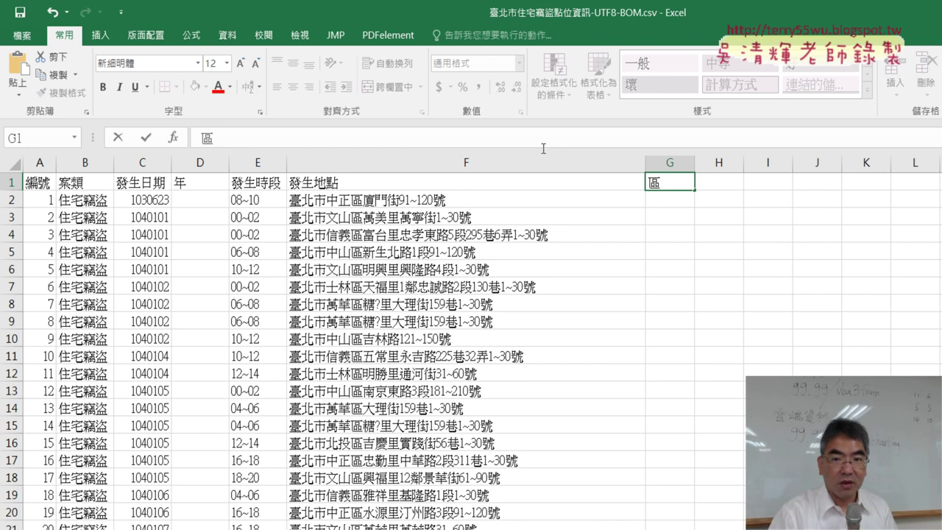
key(Tab)
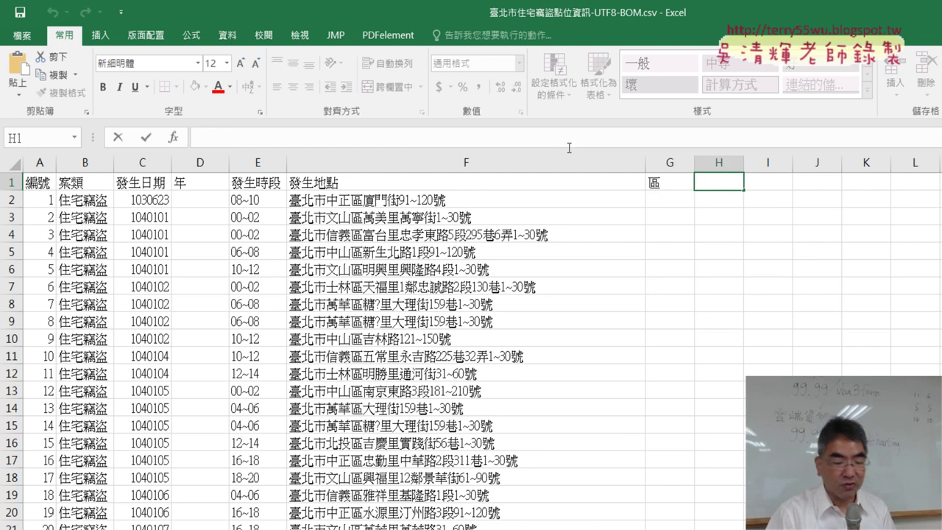
- Enter 路街道 in H1, correcting 接 and 到 via the IME candidate list
text(ㄌㄨˋ)
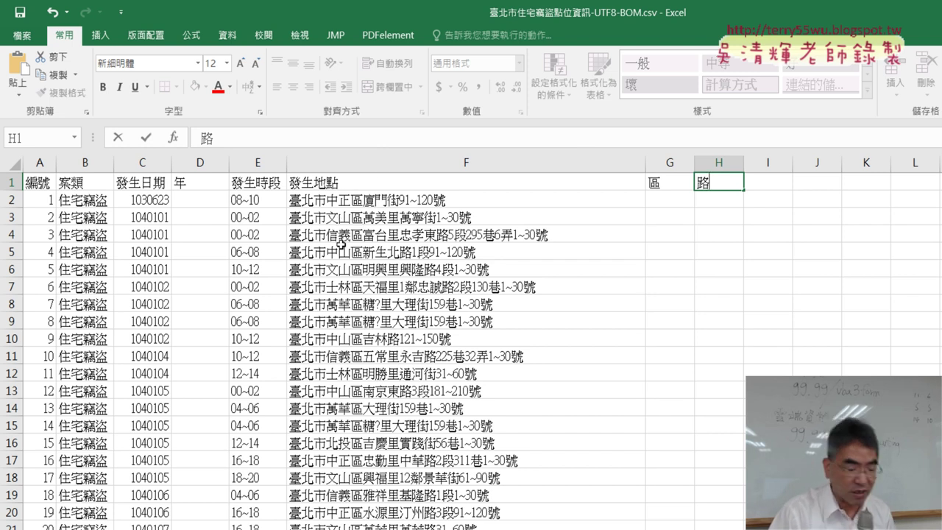
text(ㄐㄧㄝ)
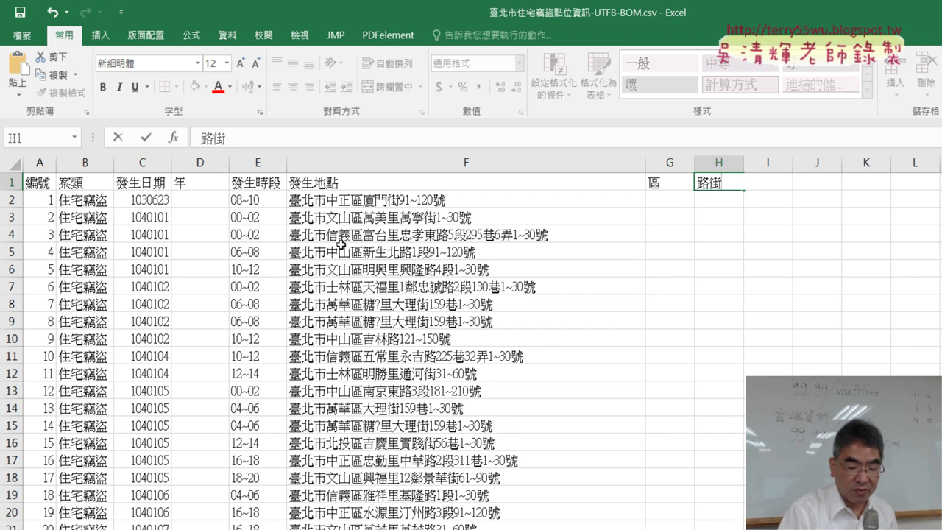
text(ㄉ)
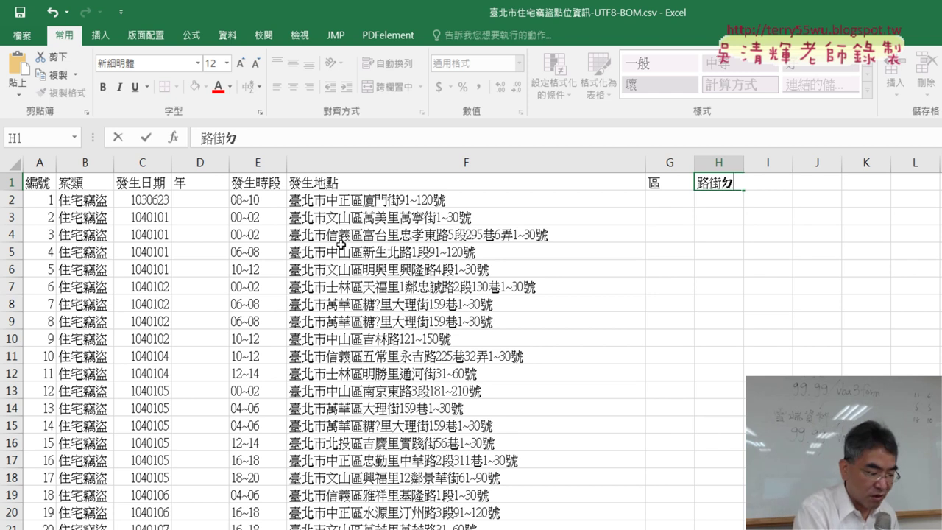
text(ㄠˋ)
key(Down)
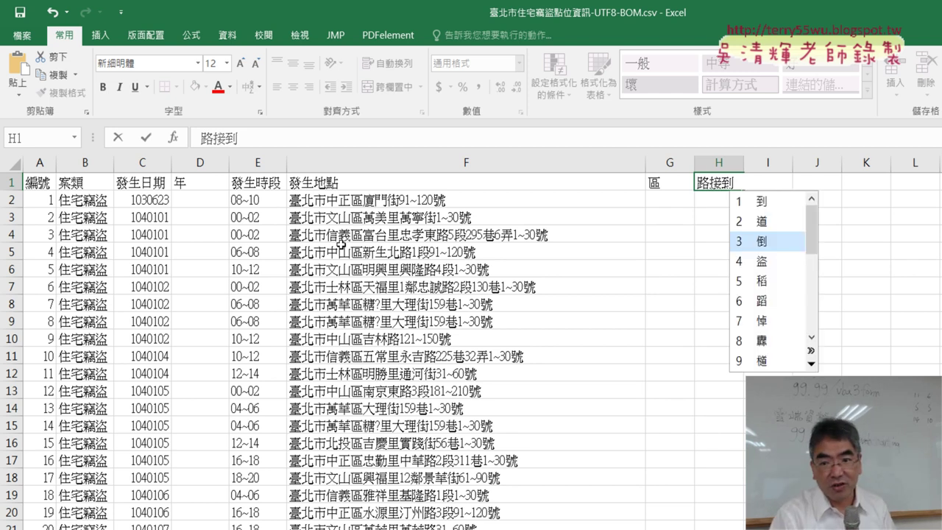
key(Up)
key(Return)
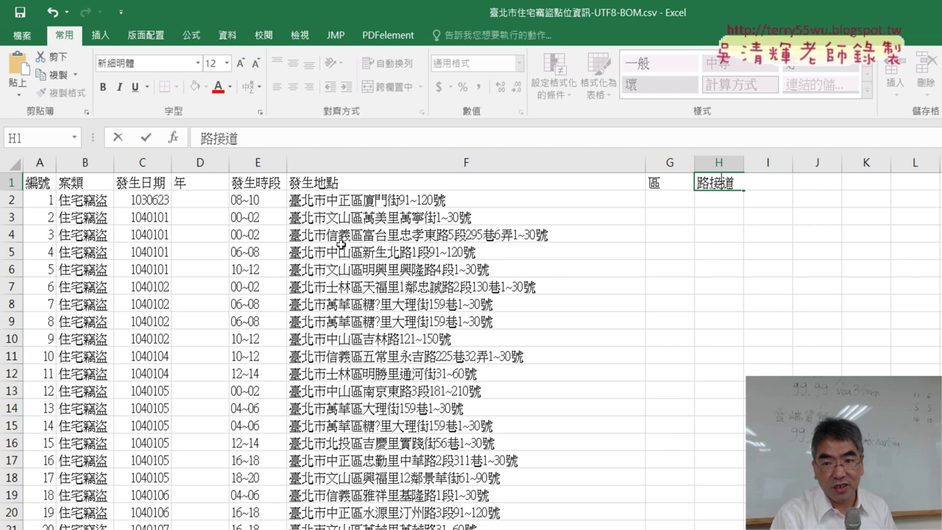
key(Left)
key(Left)
key(Down)
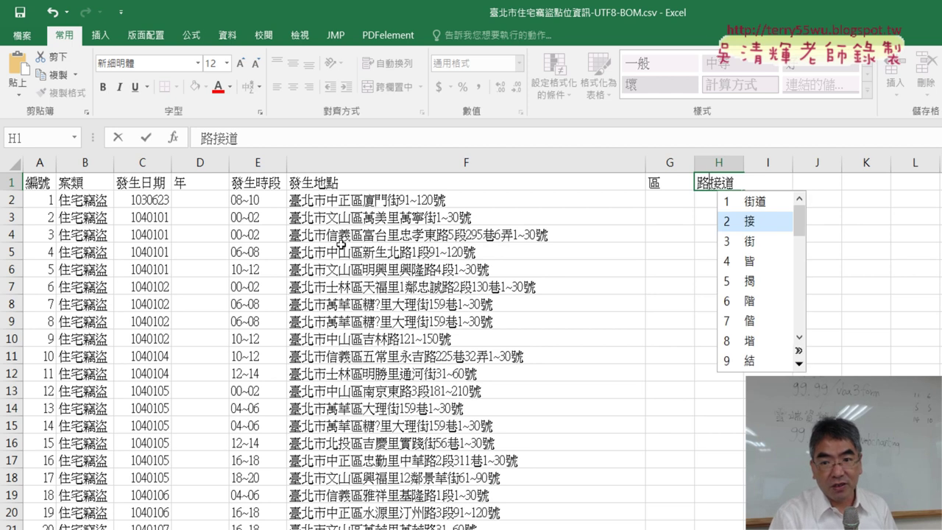
key(Up)
key(Return)
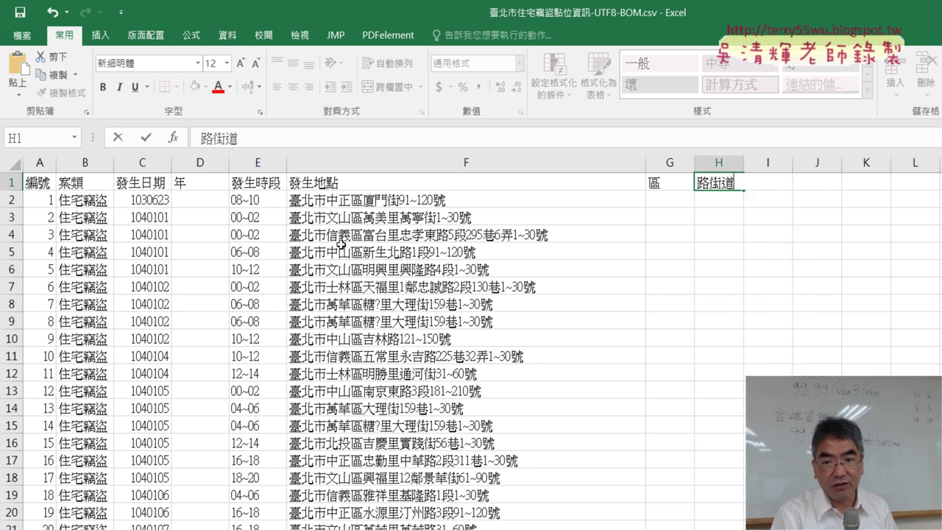
key(Return)
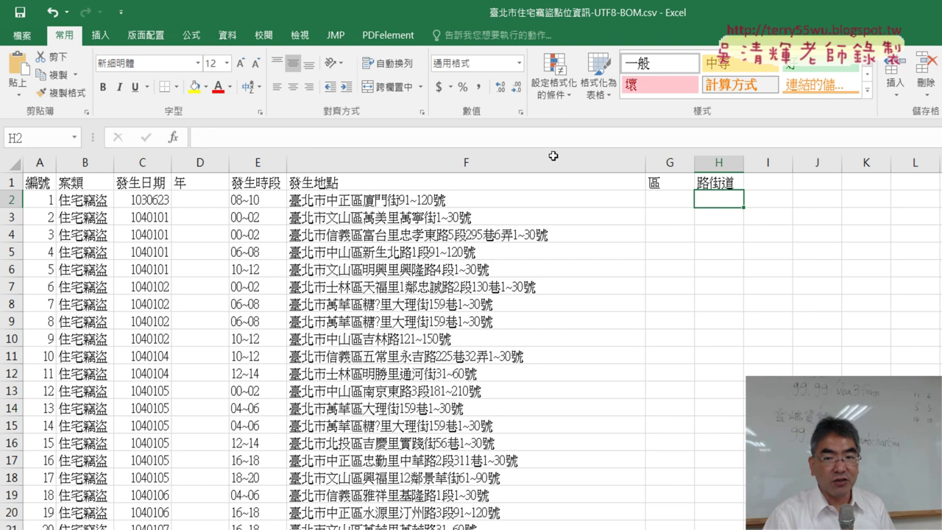
key(Left)
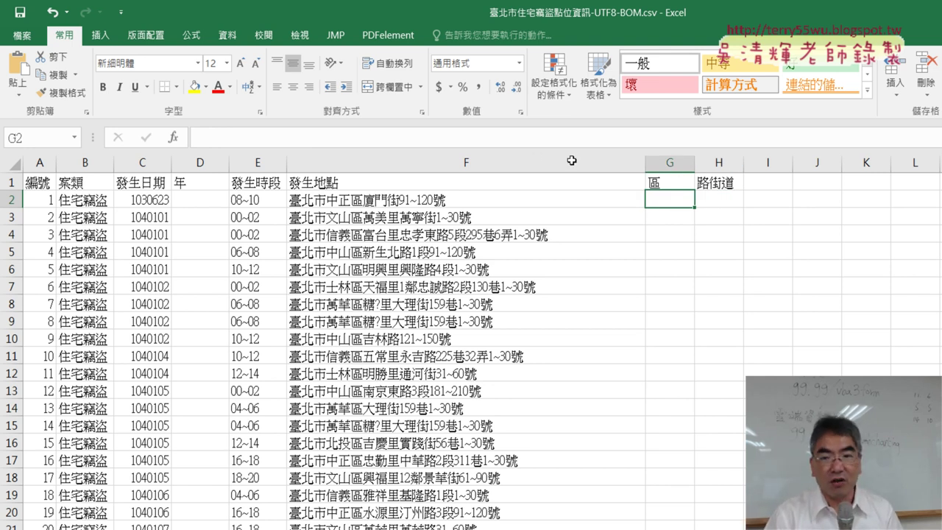
key(Right)
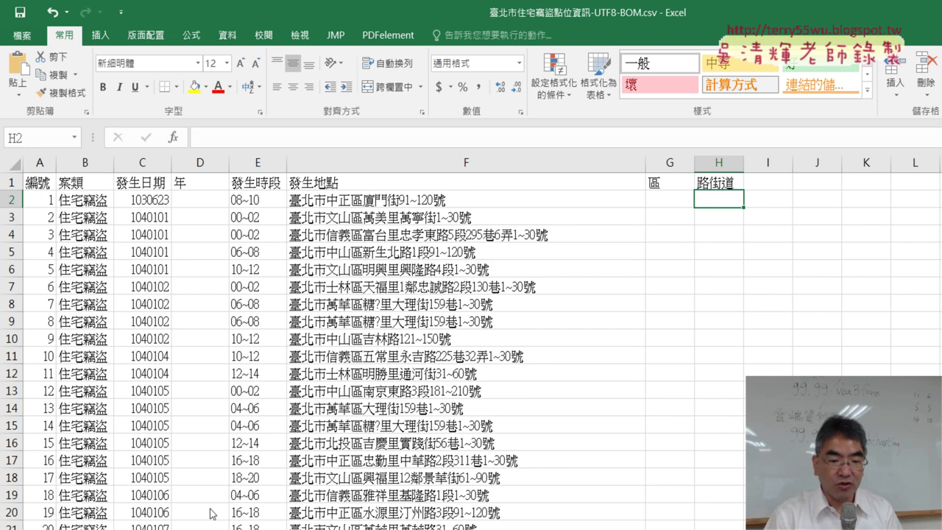
- Open the 01_以EXCEL… tutorial document and scroll down to the 路街道前十名直條圖 example
key(alt+Tab)
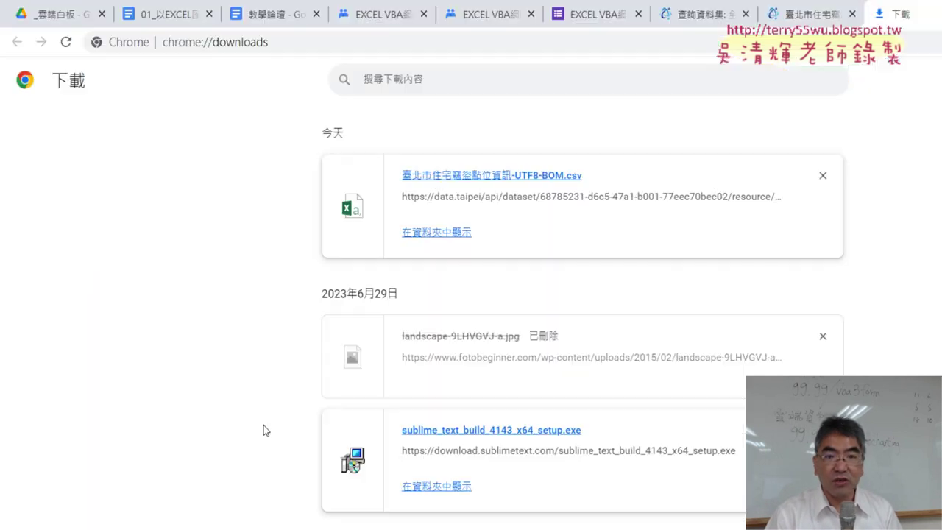
click(136, 14)
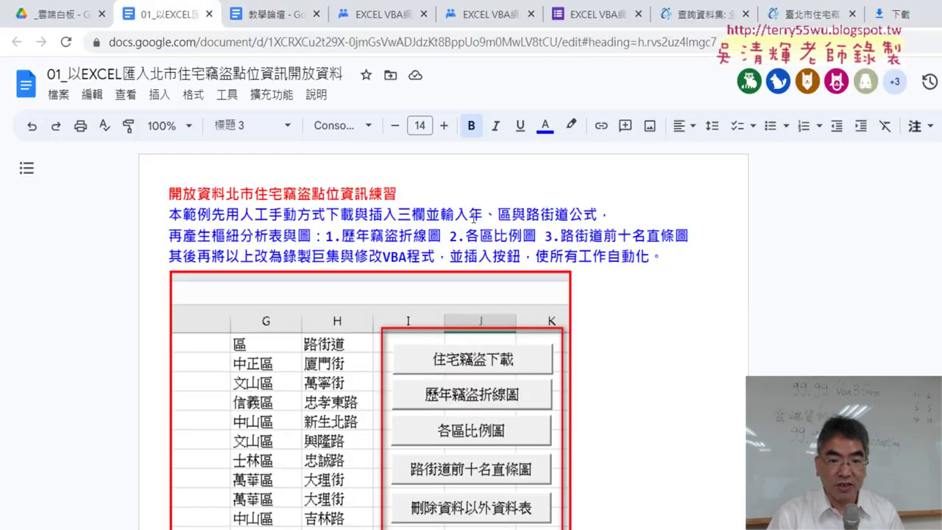
scroll(355, 188, down, 1)
scroll(355, 189, down, 3)
scroll(355, 189, down, 3)
scroll(397, 147, up, 2)
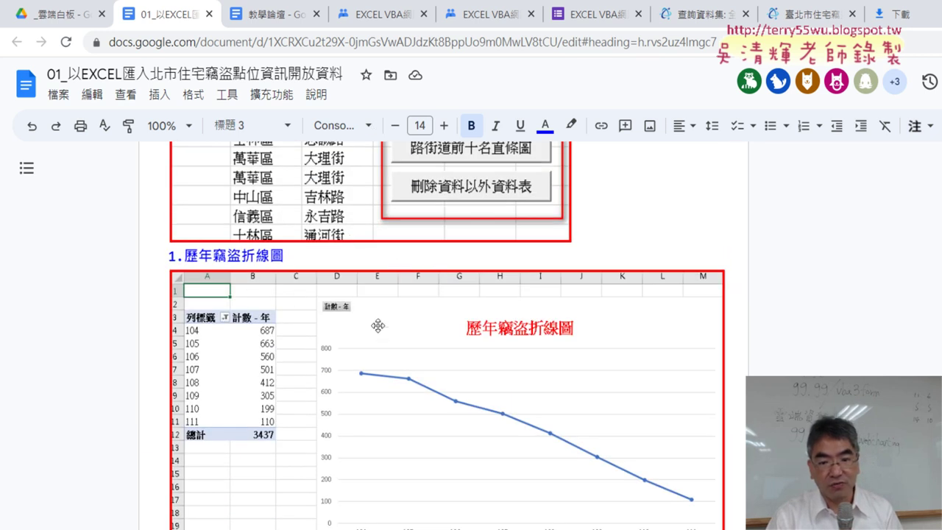
scroll(538, 403, down, 4)
scroll(537, 402, down, 1)
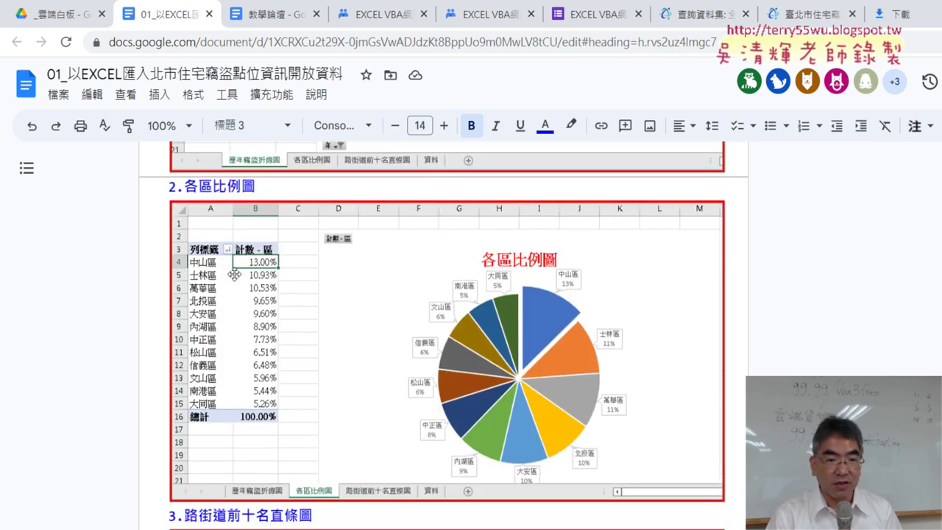
scroll(442, 296, down, 2)
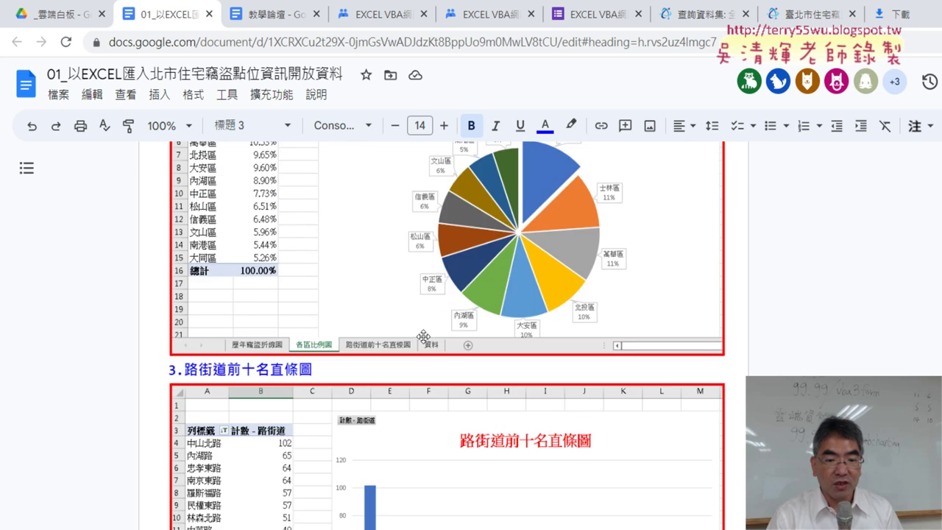
scroll(434, 258, down, 2)
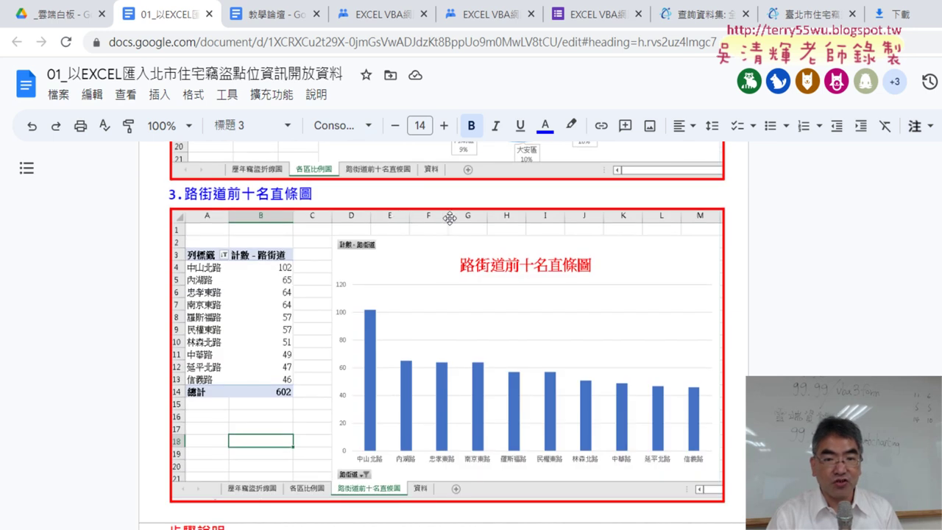